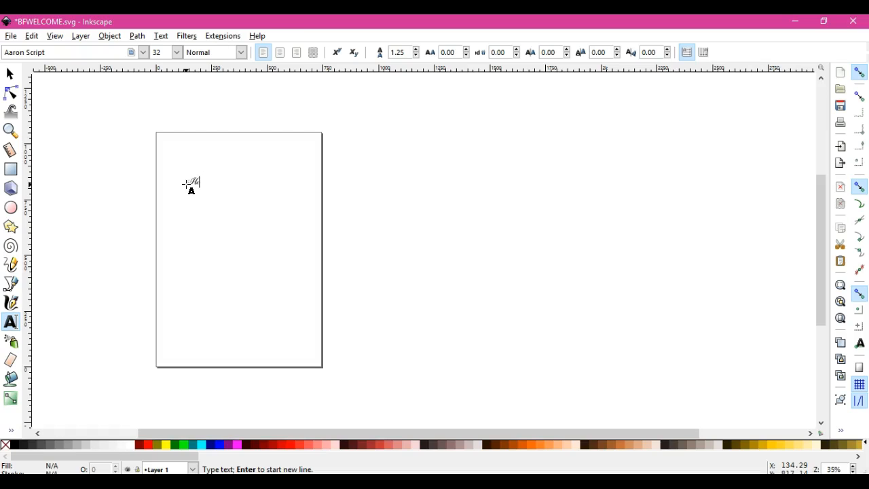
Finish the text "Hello Friend" and enlarge it to about 578 by 235 px, placed across the upper part of the page
{"action": "type", "text": "o Friend"}
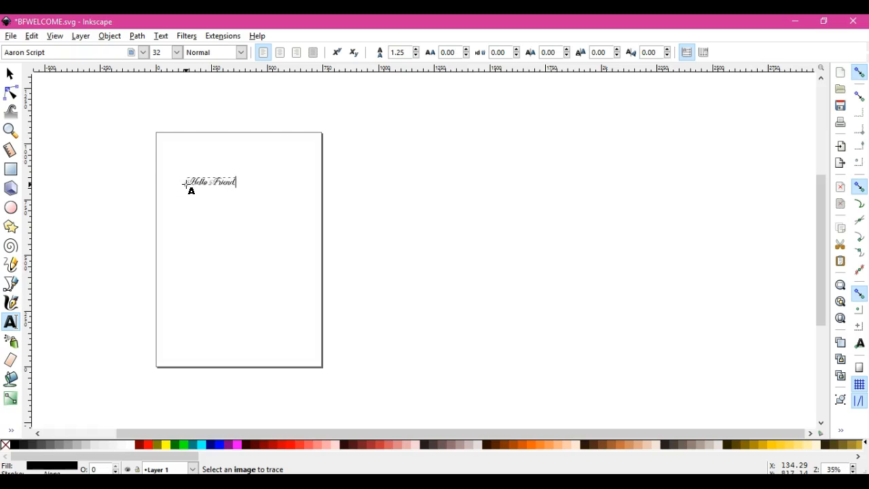
{"action": "left_click", "coordinate": [12, 78]}
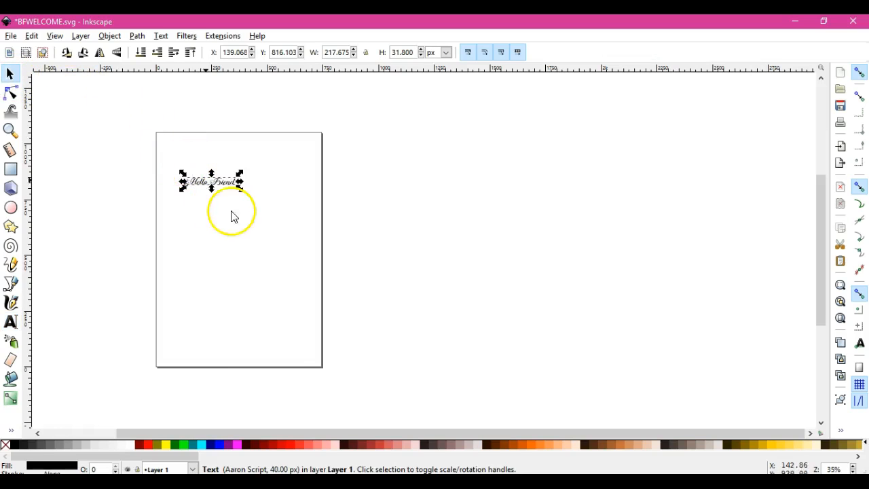
{"action": "left_click_drag", "start_coordinate": [242, 188], "coordinate": [303, 224]}
{"action": "left_click_drag", "start_coordinate": [245, 203], "coordinate": [232, 188]}
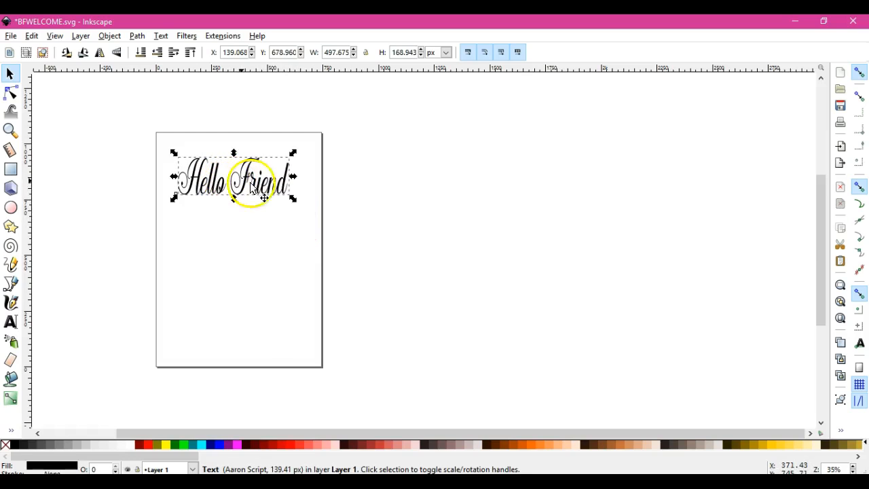
{"action": "left_click", "coordinate": [292, 201]}
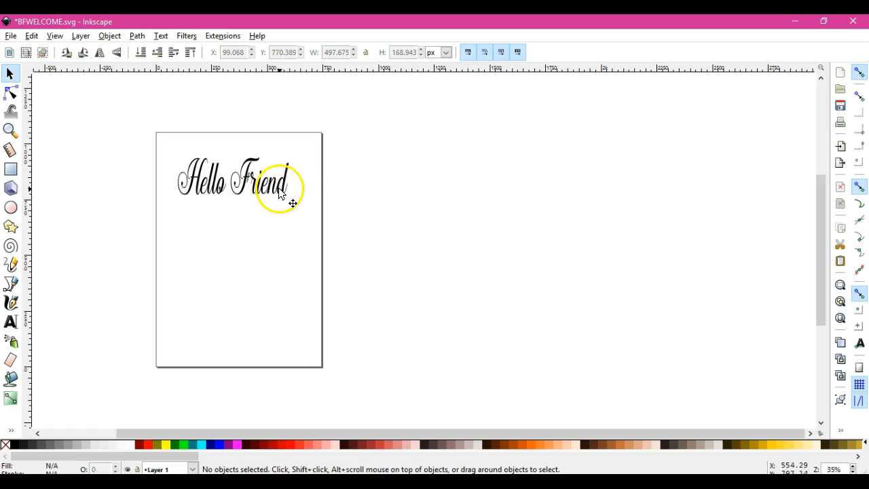
{"action": "left_click", "coordinate": [292, 199]}
{"action": "left_click_drag", "start_coordinate": [295, 202], "coordinate": [314, 215]}
{"action": "left_click_drag", "start_coordinate": [258, 196], "coordinate": [247, 180]}
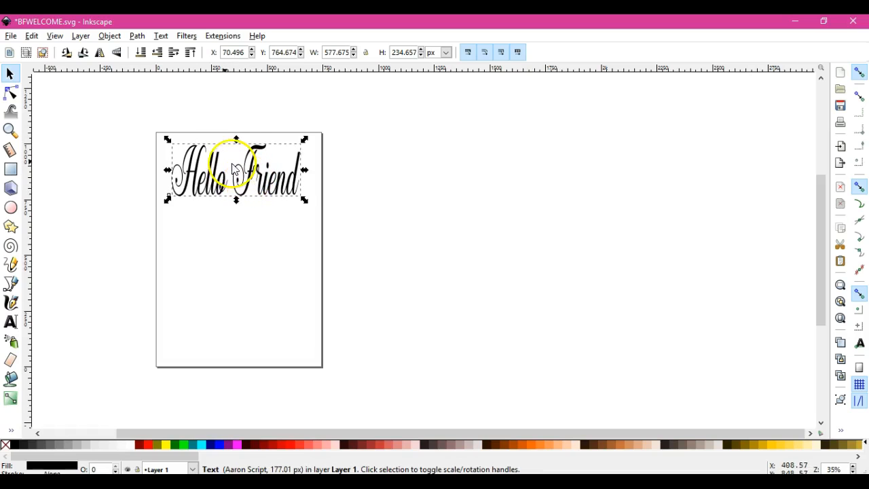
Draw an ellipse about 743 by 377 px below the text and put the text on the ellipse's path
{"action": "left_click", "coordinate": [12, 211]}
{"action": "left_click_drag", "start_coordinate": [169, 215], "coordinate": [333, 300]}
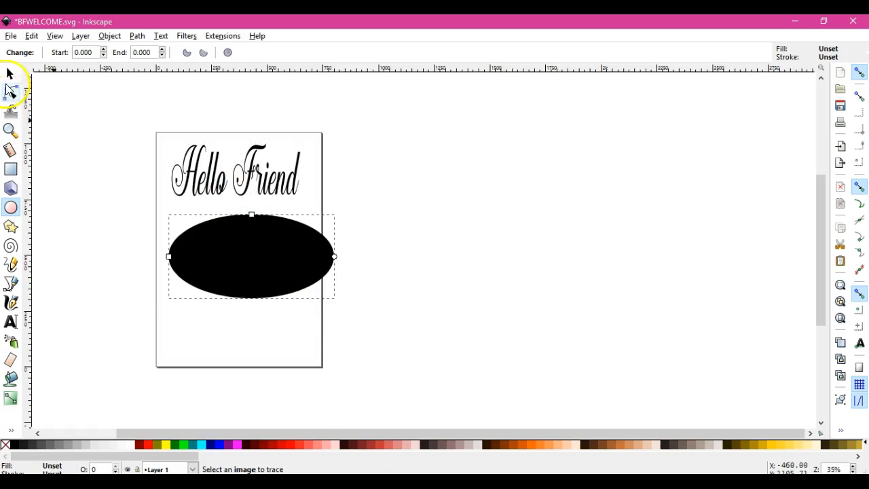
{"action": "left_click", "coordinate": [10, 74]}
{"action": "left_click_drag", "start_coordinate": [158, 134], "coordinate": [387, 350]}
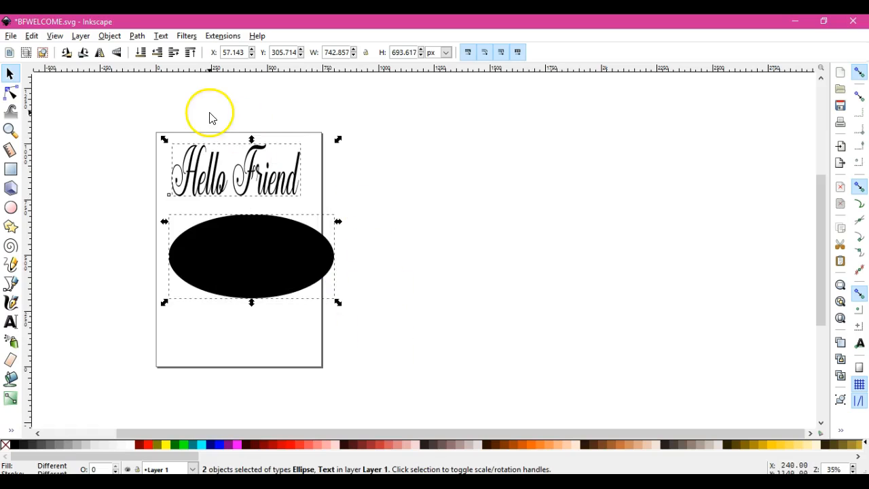
{"action": "left_click", "coordinate": [161, 35]}
{"action": "left_click", "coordinate": [186, 95]}
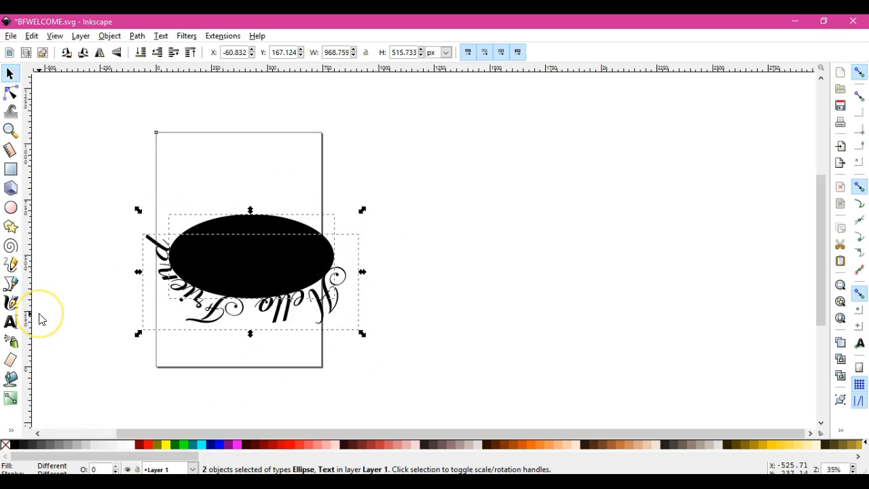
Shift "Hello Friend" around to the ellipse's upper arc by adjusting the leading spaces in the text
{"action": "left_click", "coordinate": [10, 323]}
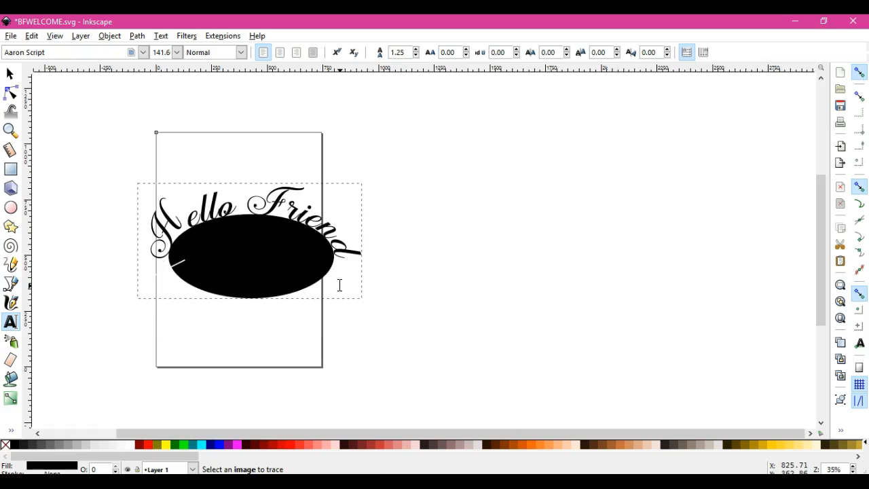
{"action": "key", "text": "BackSpace"}
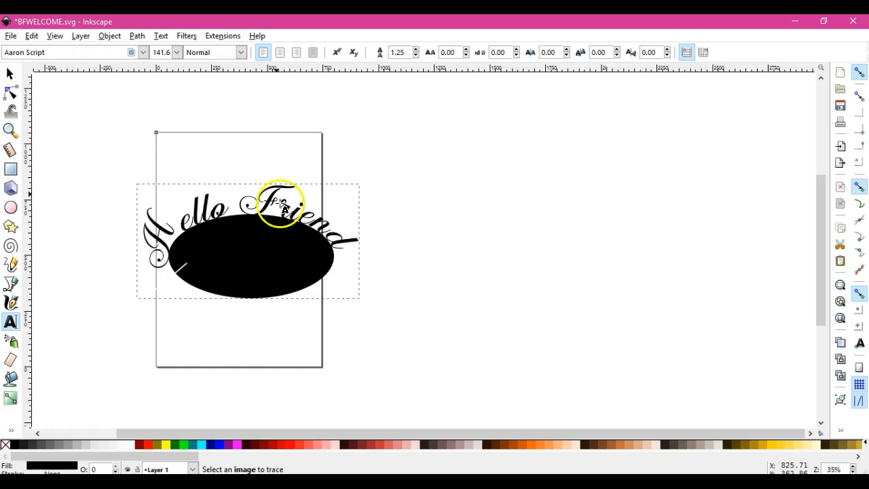
{"action": "left_click", "coordinate": [9, 73]}
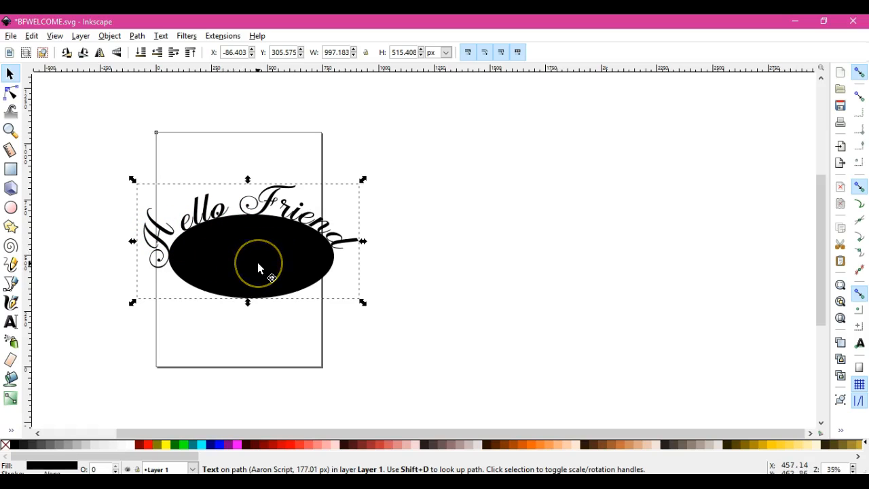
Move the ellipse with its attached text down the page and back up to about X 46, Y 331 px
{"action": "left_click", "coordinate": [275, 335]}
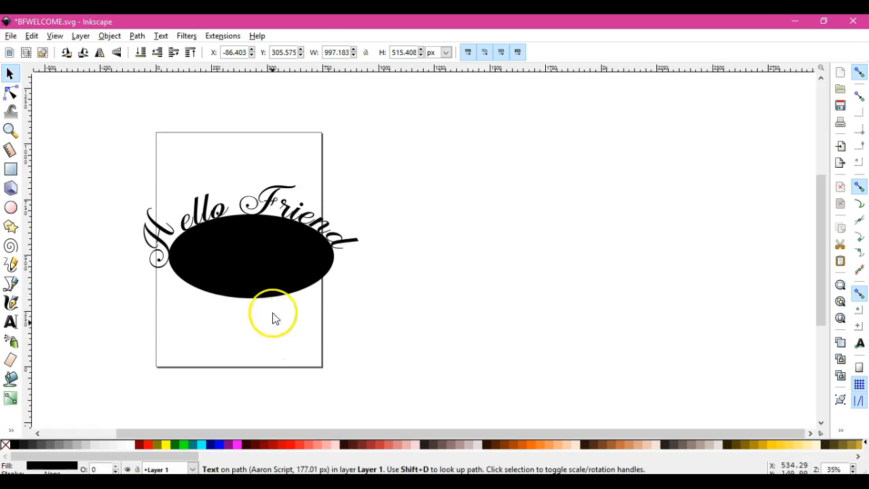
{"action": "left_click_drag", "start_coordinate": [262, 254], "coordinate": [262, 317]}
{"action": "left_click_drag", "start_coordinate": [264, 286], "coordinate": [258, 224]}
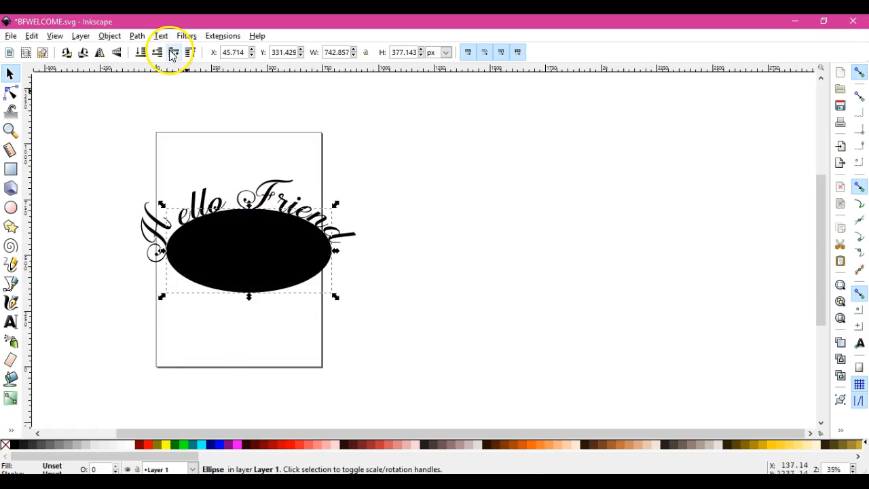
Try removing the text from the ellipse's path, and undo the removal
{"action": "left_click_drag", "start_coordinate": [123, 154], "coordinate": [406, 341]}
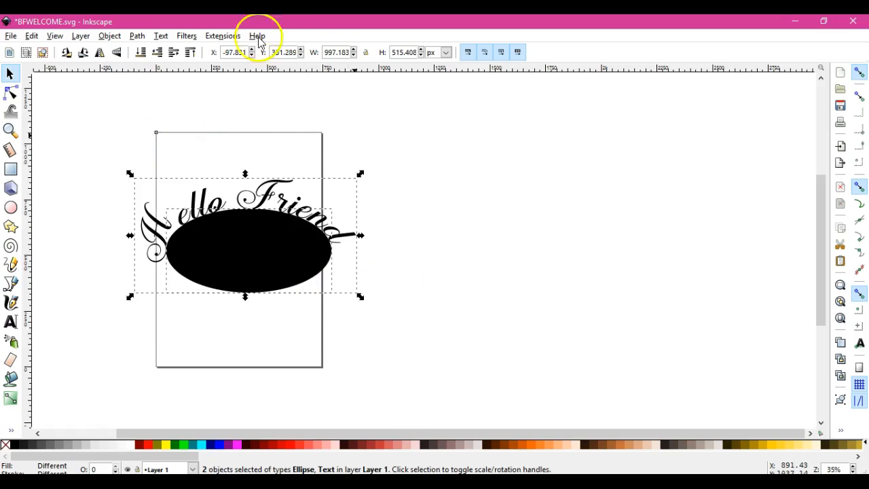
{"action": "left_click", "coordinate": [162, 36]}
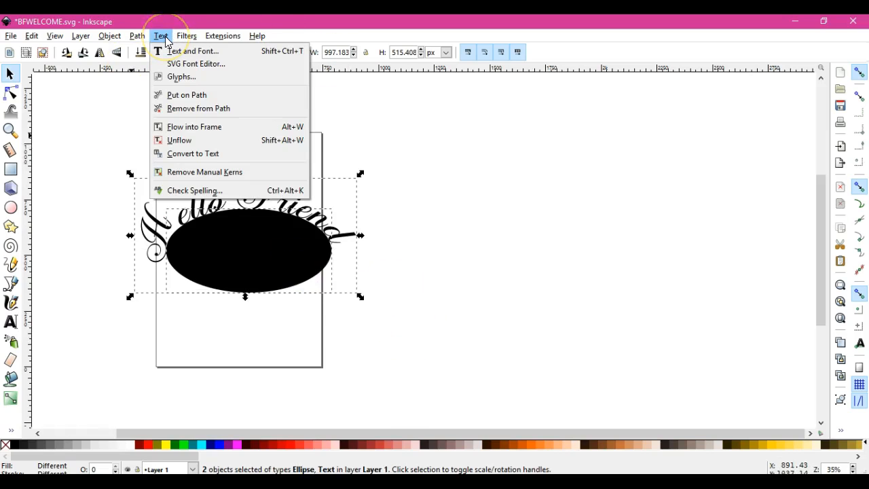
{"action": "left_click", "coordinate": [193, 110]}
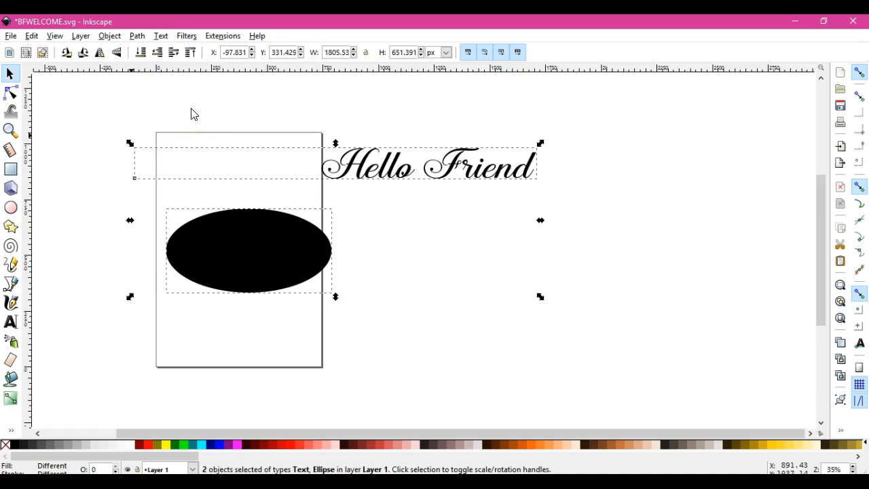
{"action": "left_click", "coordinate": [840, 188]}
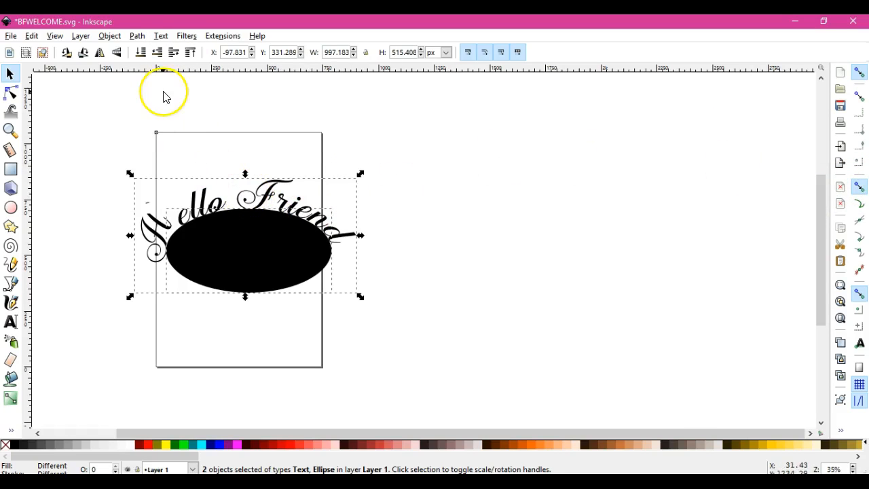
Convert the curved text and the ellipse to paths, and delete the ellipse after moving it clear of the text
{"action": "left_click", "coordinate": [138, 38]}
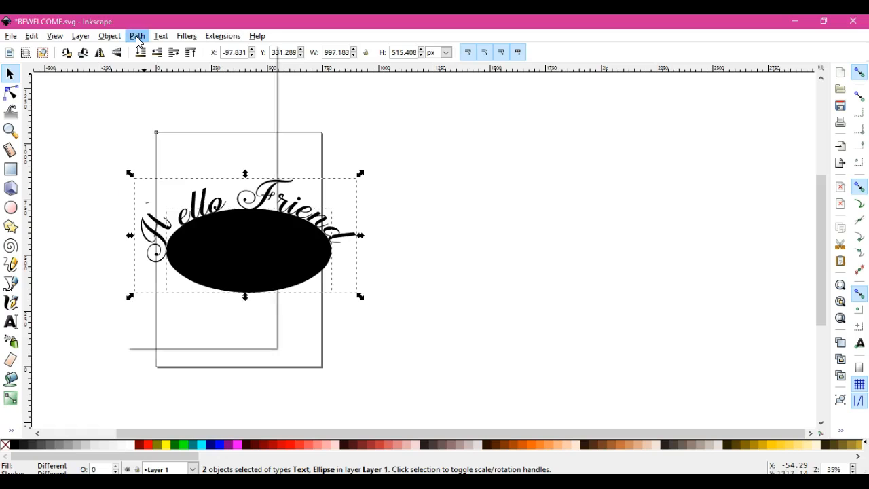
{"action": "left_click", "coordinate": [146, 52]}
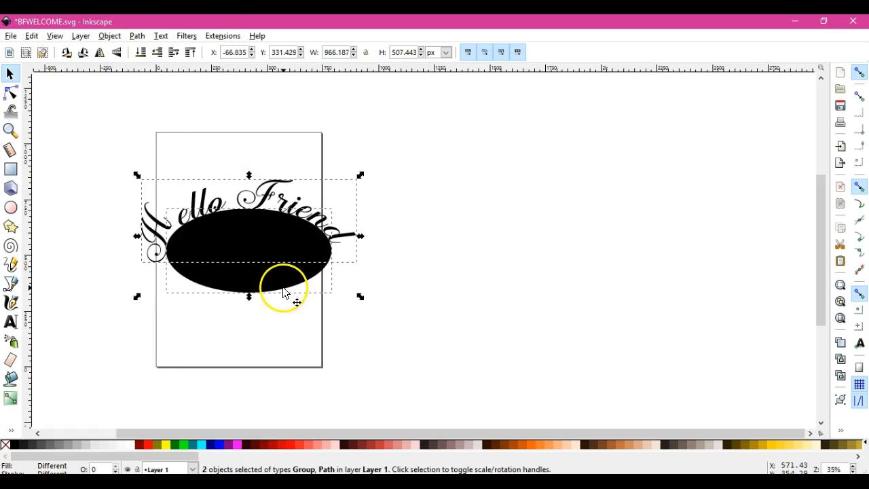
{"action": "left_click", "coordinate": [294, 325]}
{"action": "left_click", "coordinate": [281, 267]}
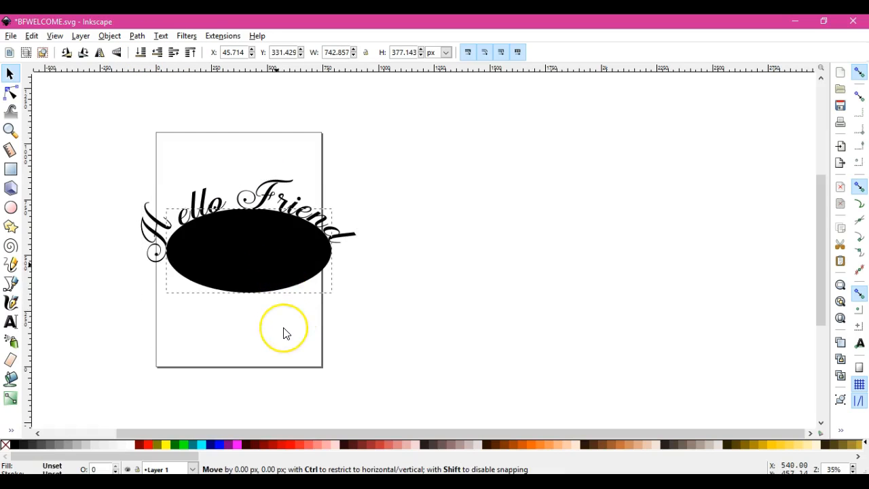
{"action": "left_click_drag", "start_coordinate": [287, 334], "coordinate": [284, 335]}
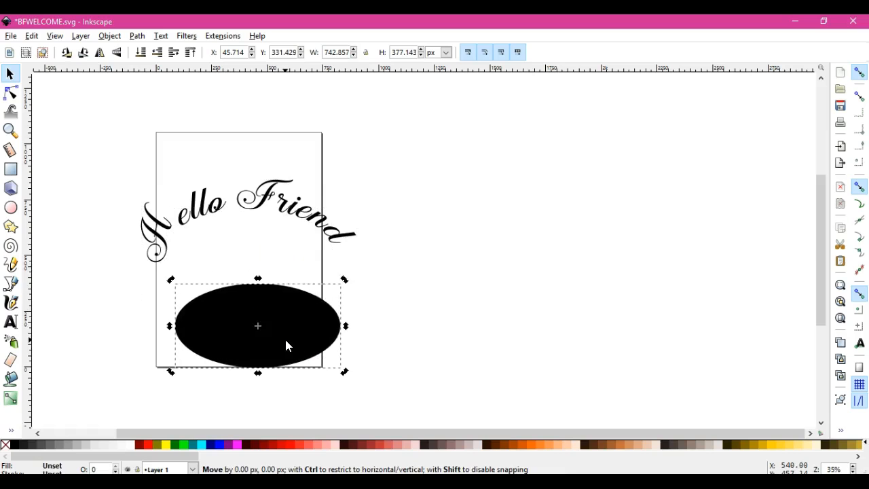
{"action": "right_click", "coordinate": [285, 337]}
{"action": "left_click", "coordinate": [348, 191]}
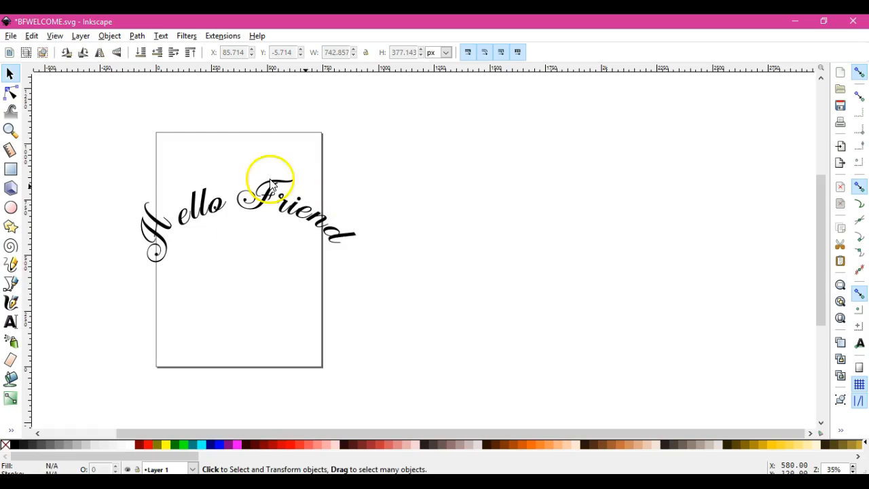
Ungroup the curved "Hello Friend" lettering into individual letters
{"action": "left_click", "coordinate": [168, 232]}
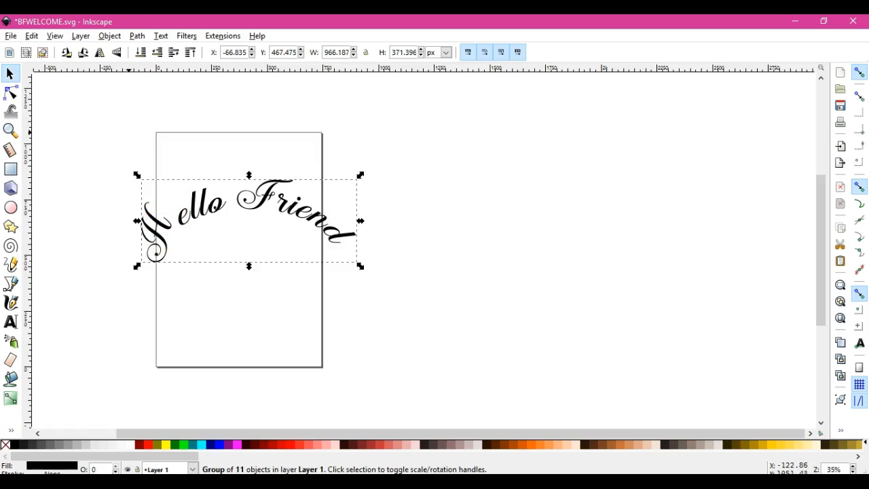
{"action": "left_click", "coordinate": [109, 36]}
{"action": "left_click", "coordinate": [118, 109]}
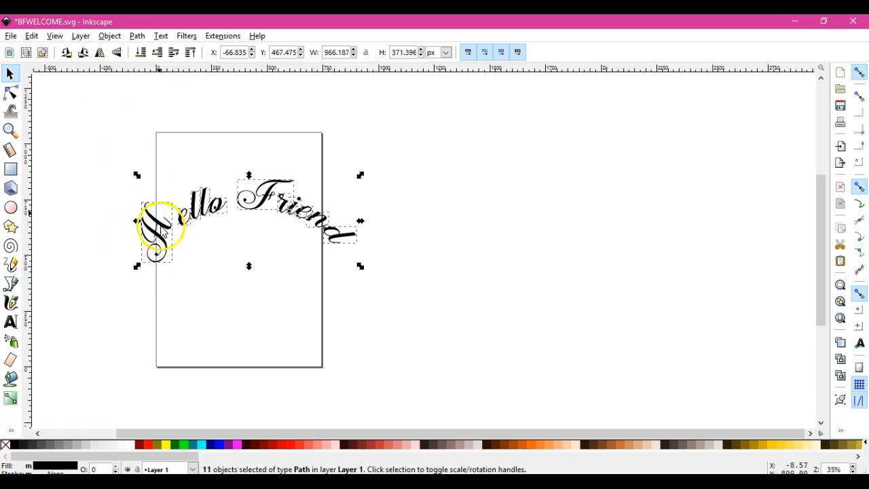
Rotate the letter "H" about 23° clockwise and move it close against "ello"
{"action": "left_click", "coordinate": [148, 234]}
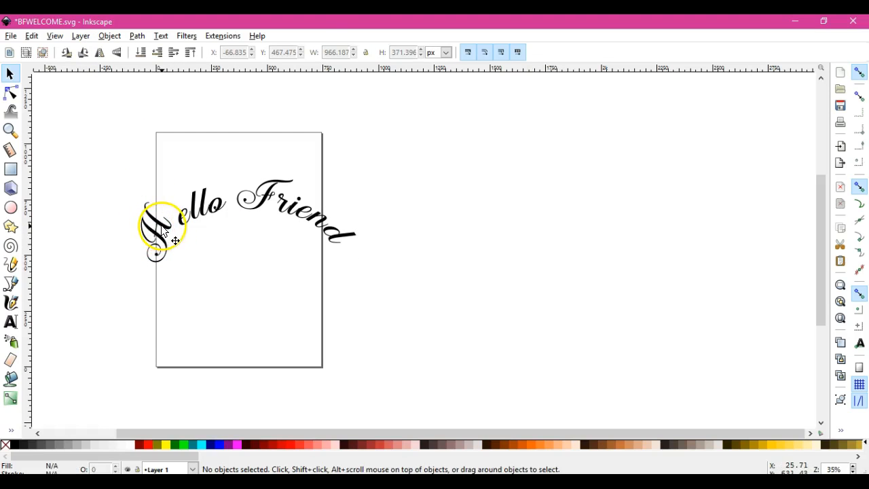
{"action": "left_click", "coordinate": [162, 229]}
{"action": "left_click", "coordinate": [162, 230]}
{"action": "left_click_drag", "start_coordinate": [176, 201], "coordinate": [185, 213]}
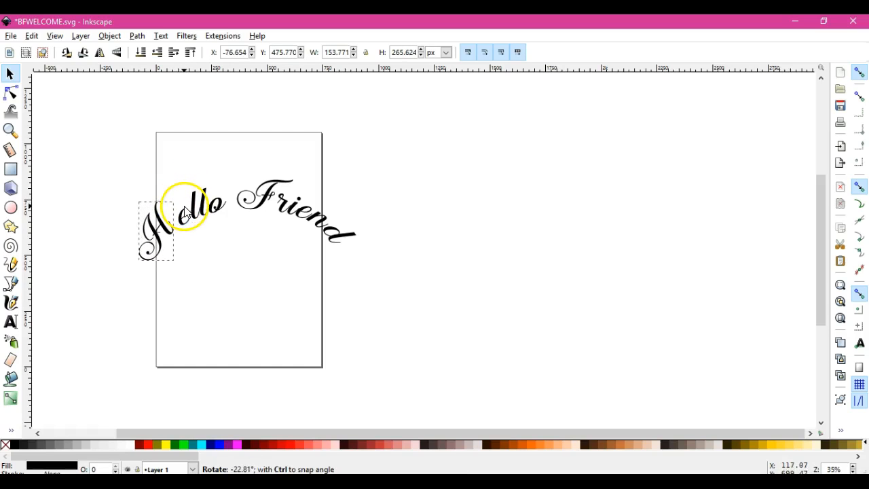
{"action": "left_click", "coordinate": [114, 229]}
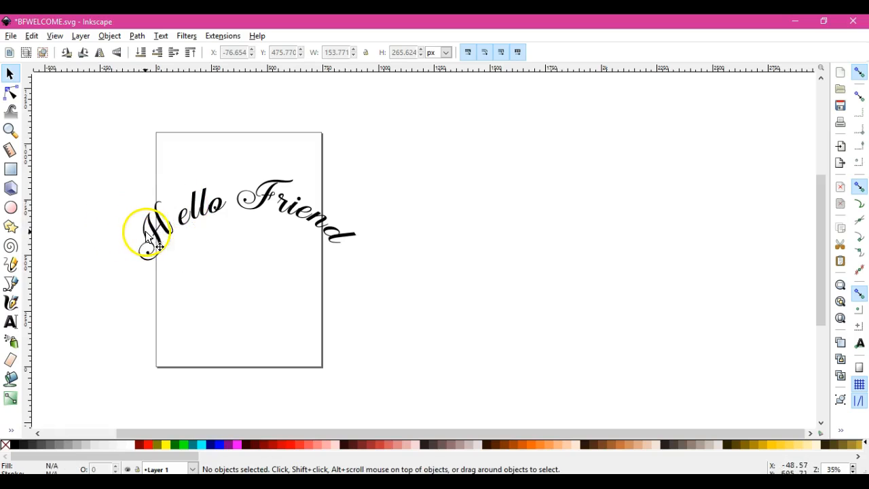
{"action": "left_click_drag", "start_coordinate": [155, 237], "coordinate": [167, 235]}
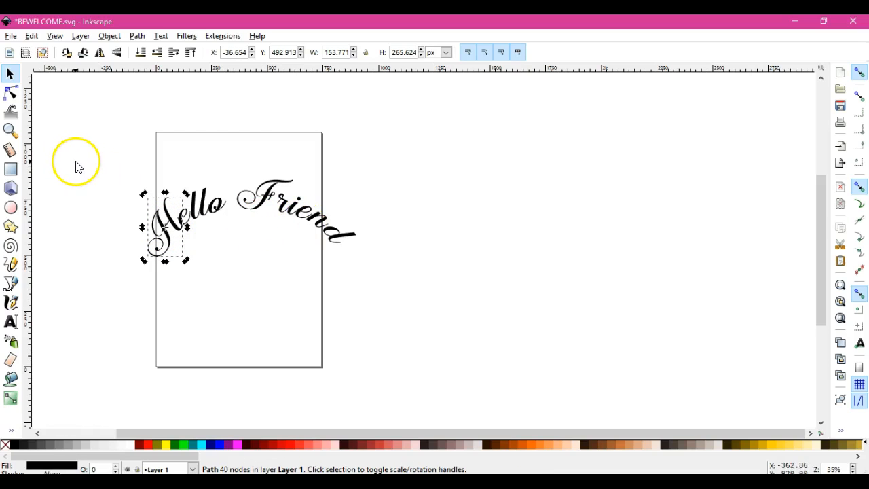
Move the letter "F" about 35 px right and slightly down so that it sits closer to "riend"
{"action": "left_click", "coordinate": [261, 208]}
{"action": "left_click_drag", "start_coordinate": [262, 206], "coordinate": [274, 208]}
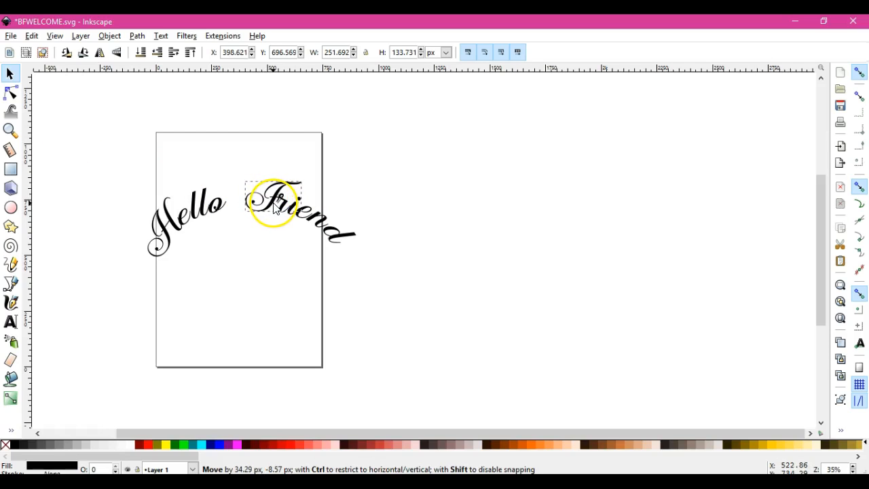
{"action": "left_click_drag", "start_coordinate": [276, 210], "coordinate": [275, 209]}
{"action": "left_click", "coordinate": [272, 272]}
Merge all the letters of "Hello Friend" into a single path with Union
{"action": "left_click_drag", "start_coordinate": [93, 150], "coordinate": [407, 346]}
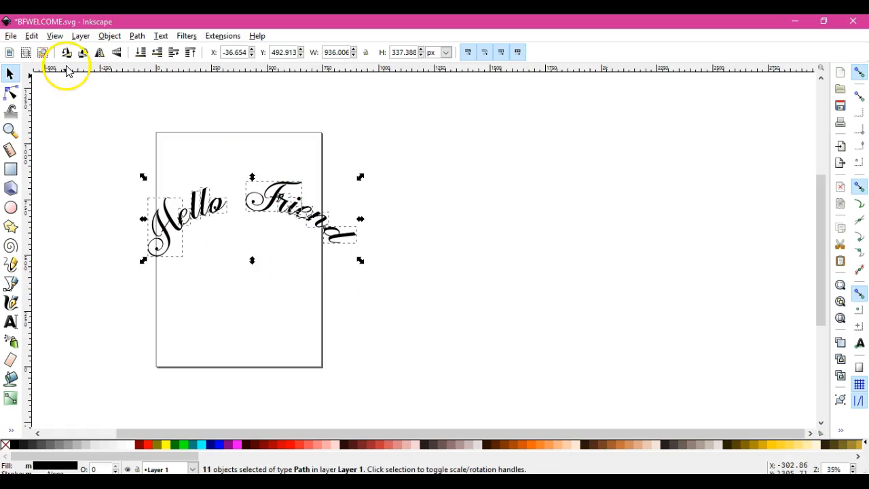
{"action": "left_click", "coordinate": [111, 38]}
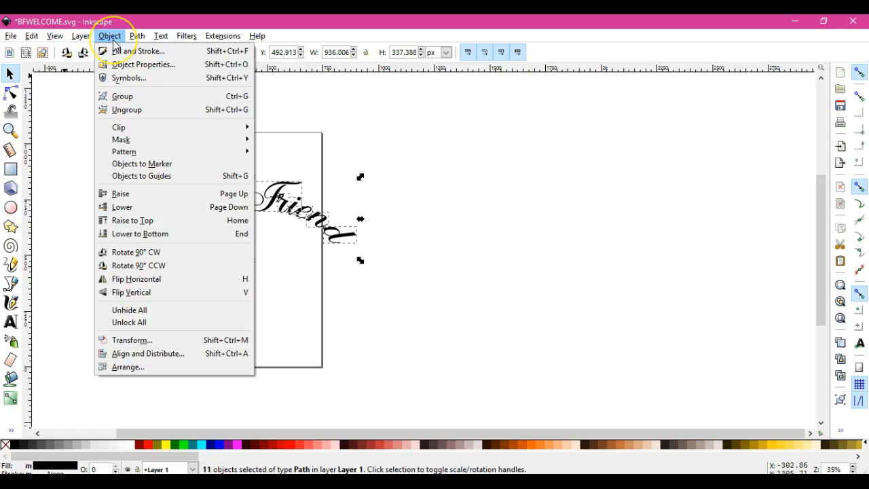
{"action": "left_click", "coordinate": [137, 37]}
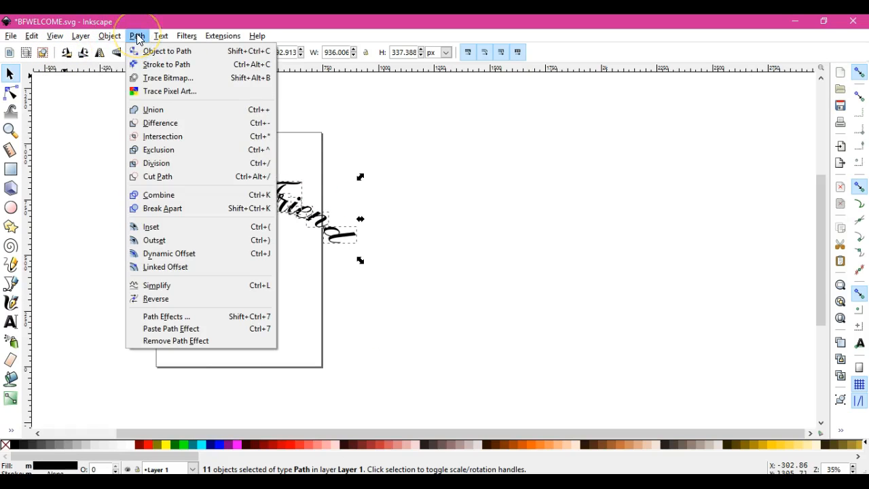
{"action": "left_click", "coordinate": [155, 110]}
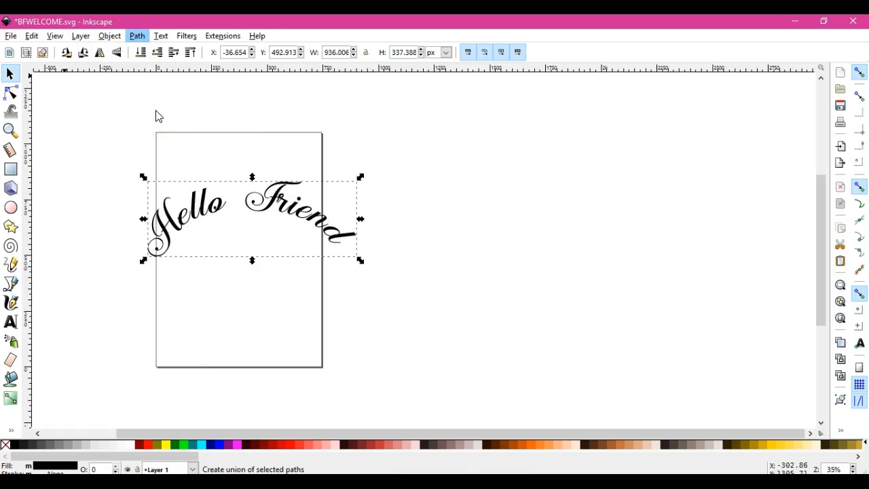
Fit the merged lettering into the upper part of the page at about 702 by 295 px, and apply Object to Path
{"action": "left_click_drag", "start_coordinate": [360, 260], "coordinate": [307, 253]}
{"action": "left_click_drag", "start_coordinate": [216, 216], "coordinate": [260, 164]}
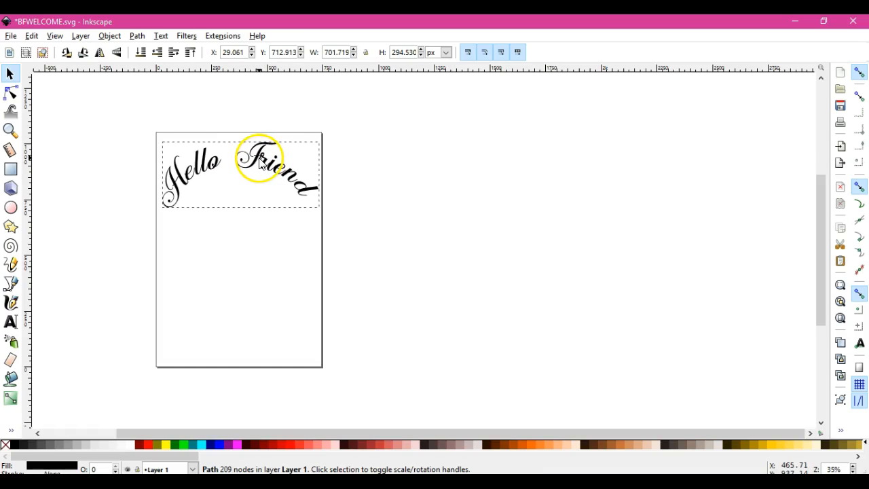
{"action": "left_click", "coordinate": [137, 36]}
{"action": "left_click", "coordinate": [142, 50]}
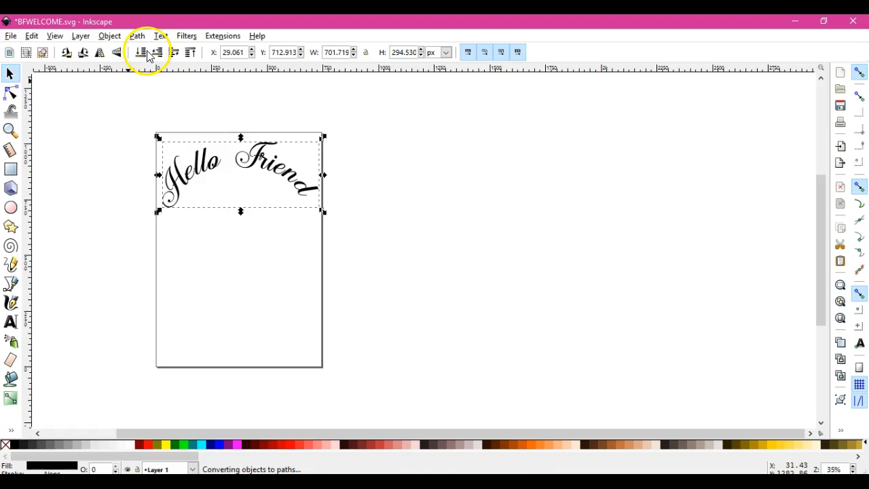
Save the document as a new Inkscape SVG file named hellofriend in the Facebook page files folder
{"action": "left_click", "coordinate": [10, 36]}
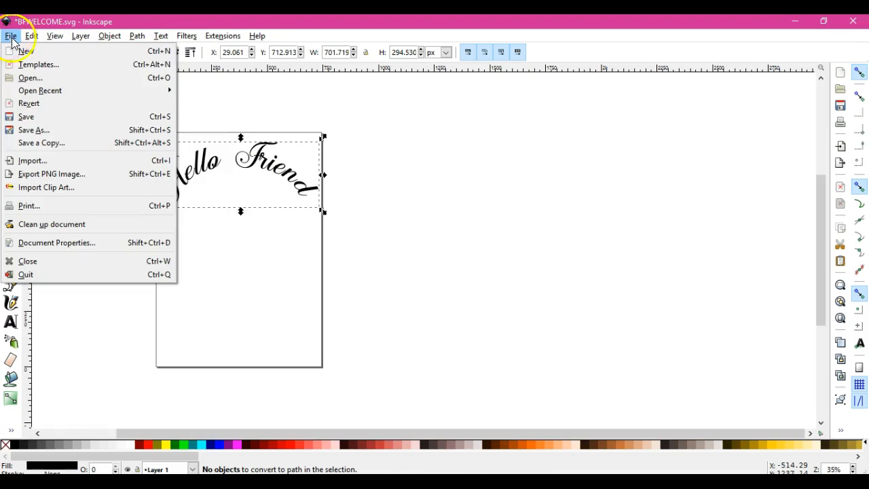
{"action": "left_click", "coordinate": [42, 130]}
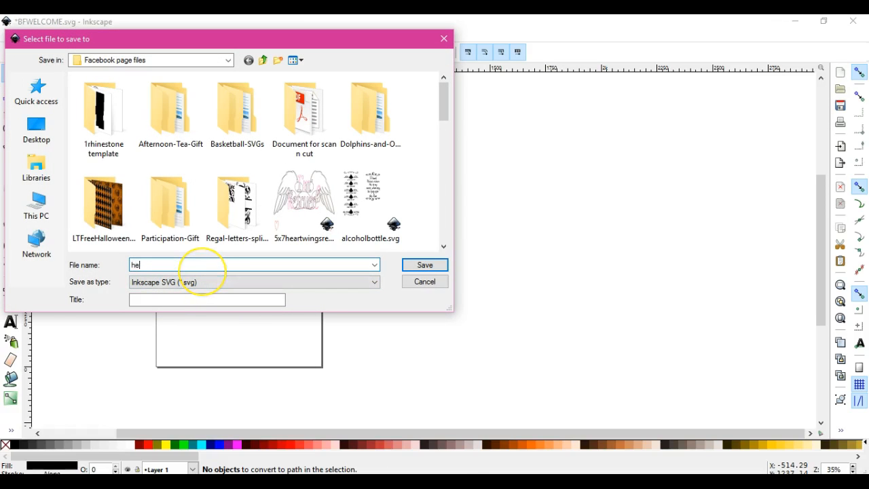
{"action": "type", "text": "hellofriend"}
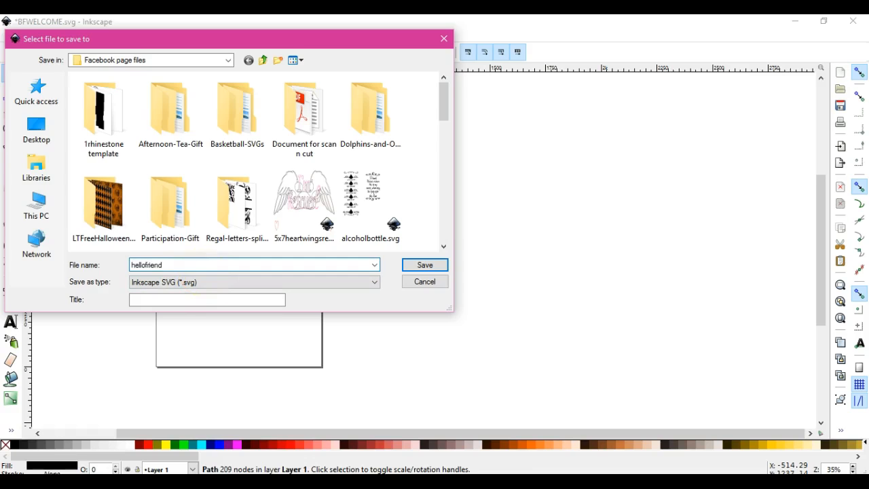
{"action": "key", "text": "Return"}
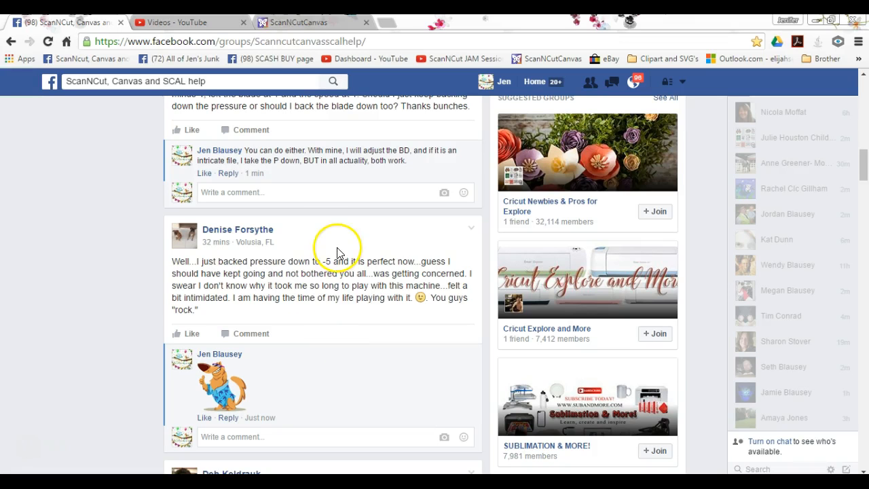
Switch to ScanNCutCanvas in the browser and import hellofriend.svg into the empty project
{"action": "left_click", "coordinate": [302, 24]}
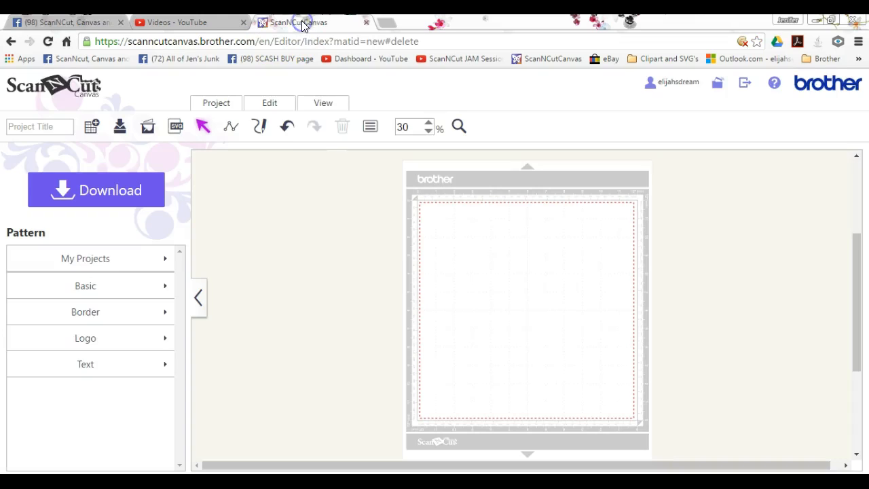
{"action": "left_click", "coordinate": [174, 129]}
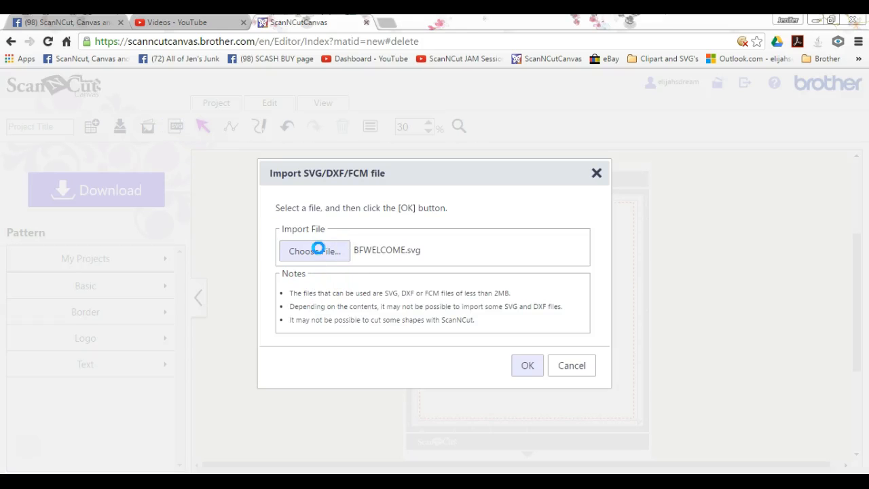
{"action": "left_click", "coordinate": [318, 248]}
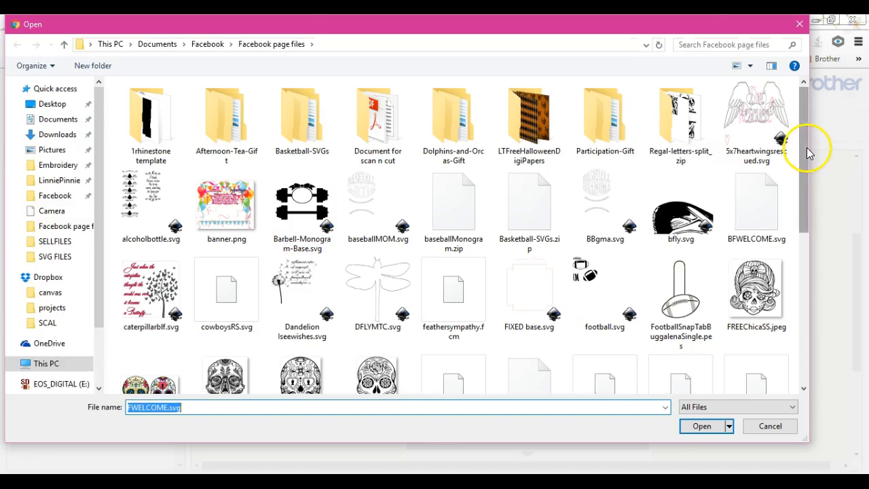
{"action": "left_click_drag", "start_coordinate": [805, 187], "coordinate": [807, 228]}
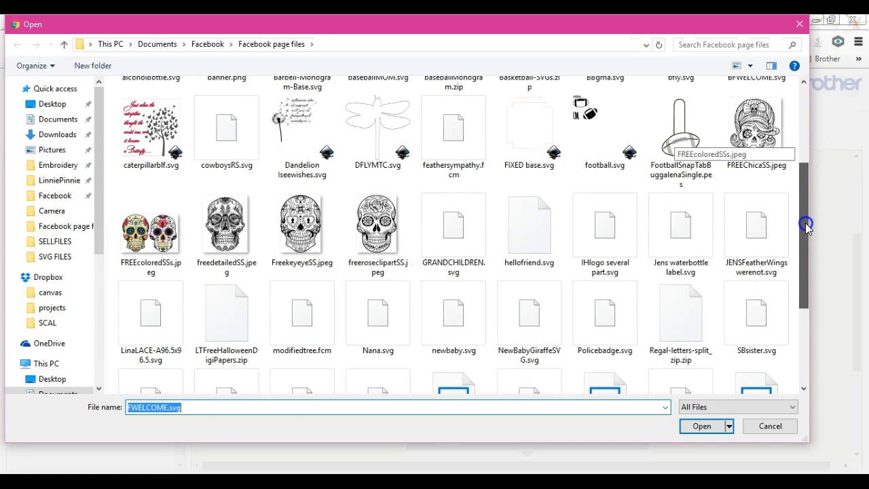
{"action": "double_click", "coordinate": [533, 224]}
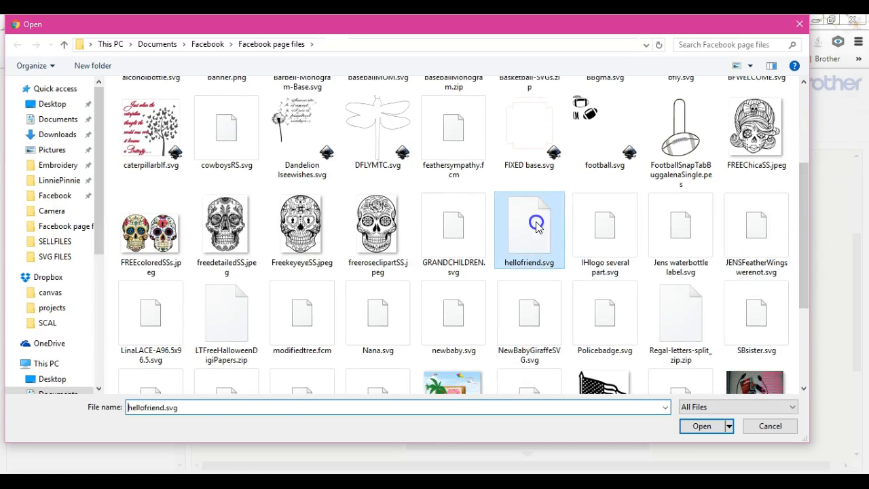
{"action": "left_click", "coordinate": [534, 365]}
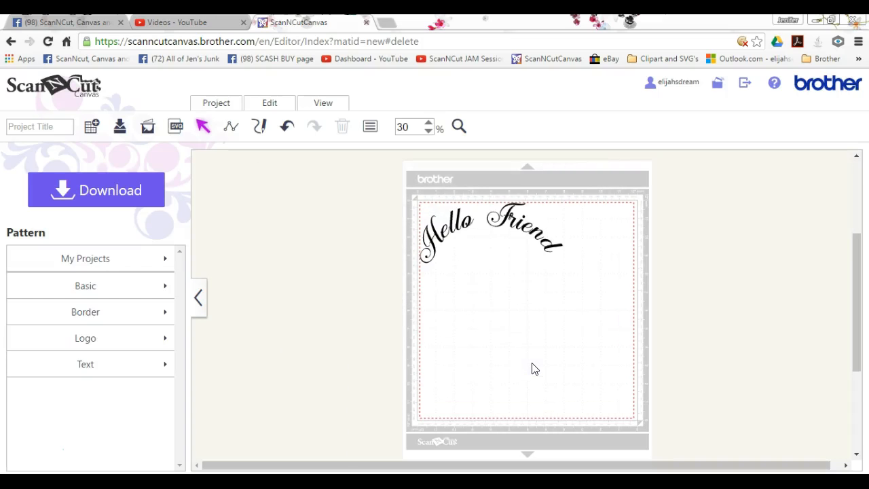
Select the imported "Hello Friend" lettering on the cutting mat to check that it behaves as one object
{"action": "left_click", "coordinate": [507, 217]}
{"action": "left_click", "coordinate": [508, 218]}
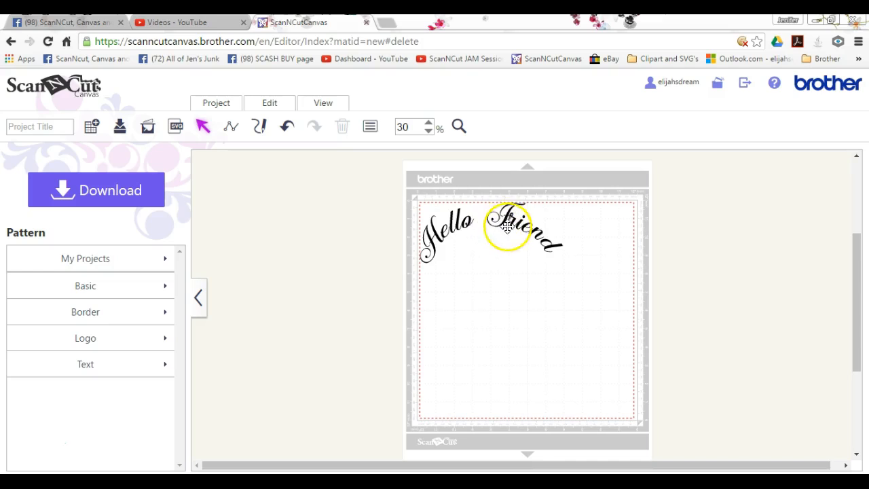
{"action": "left_click", "coordinate": [520, 232]}
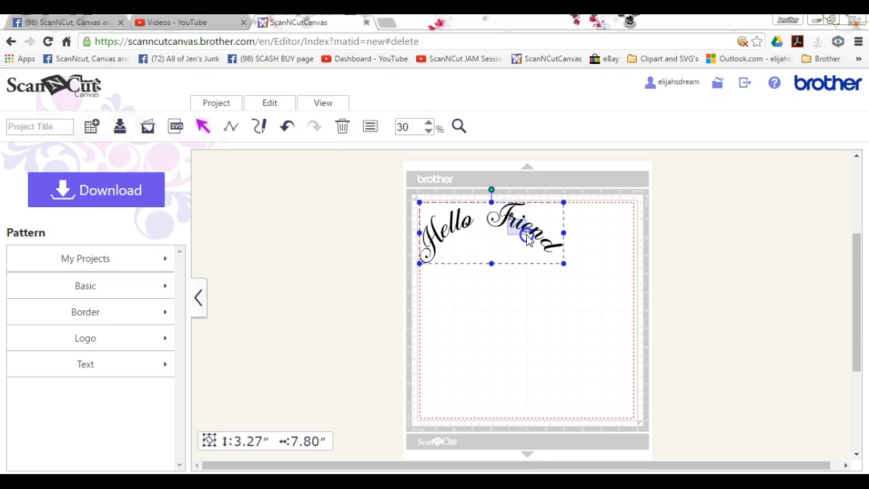
{"action": "left_click_drag", "start_coordinate": [510, 215], "coordinate": [531, 230]}
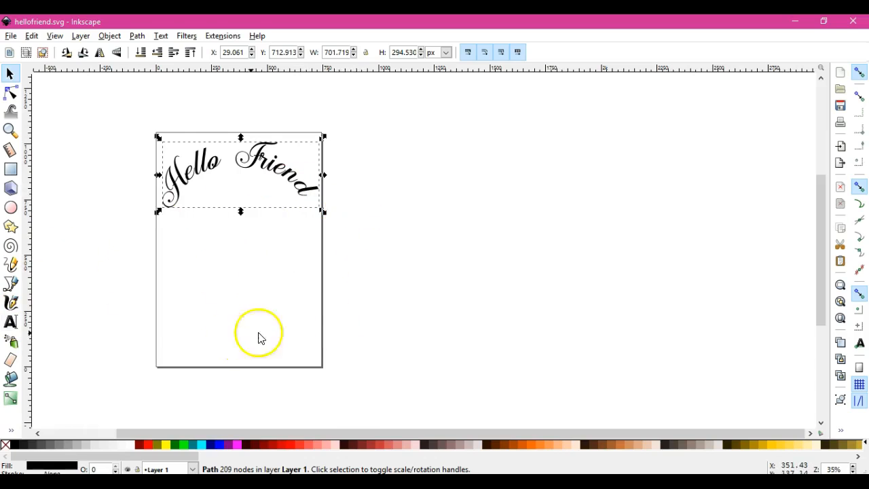
Back in Inkscape, deselect the merged "Hello Friend" path and select it again
{"action": "left_click", "coordinate": [347, 258]}
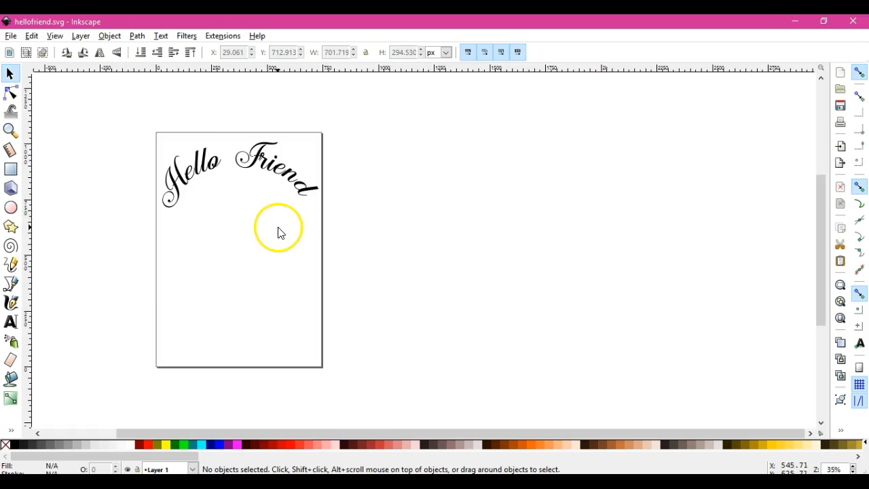
{"action": "left_click", "coordinate": [212, 167]}
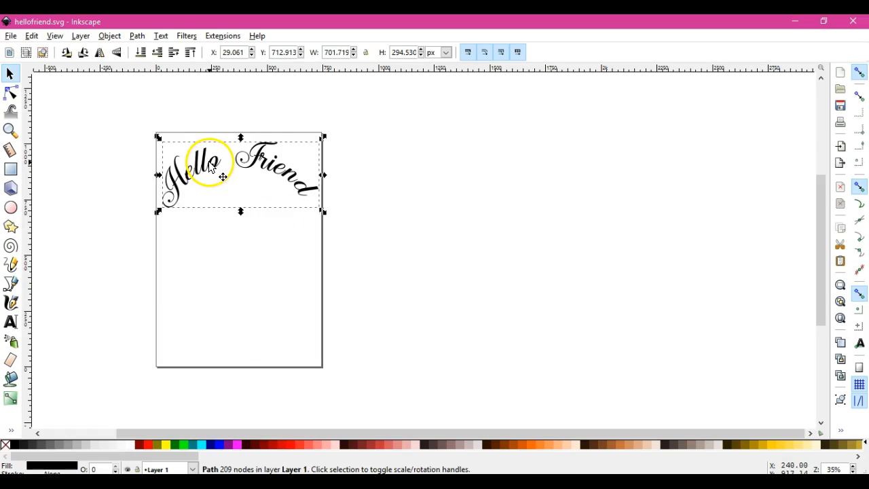